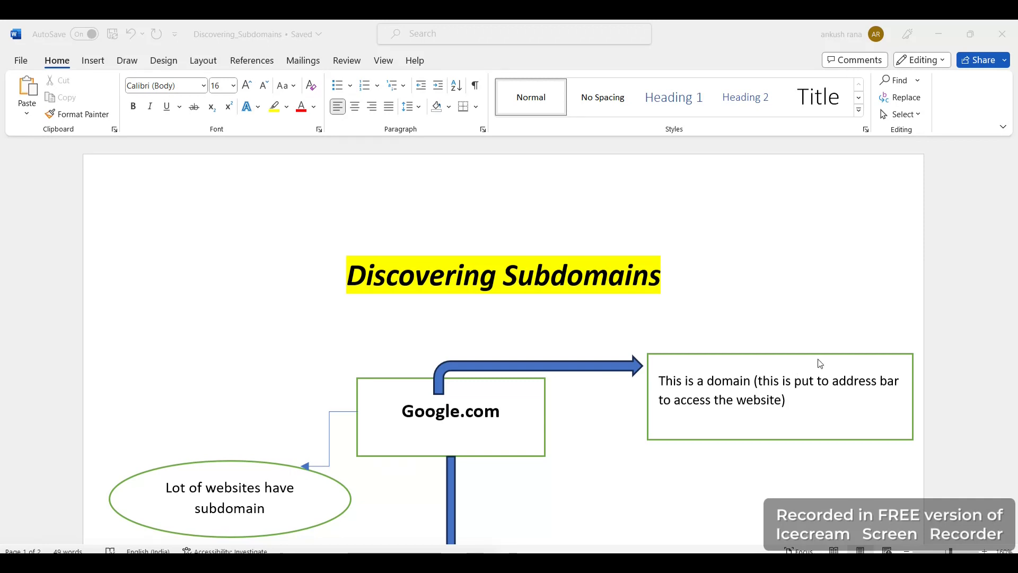
Step: Activate the Word document window to reach the Mail.google.com subdomain example
{"action": "left_click", "coordinate": [950, 343]}
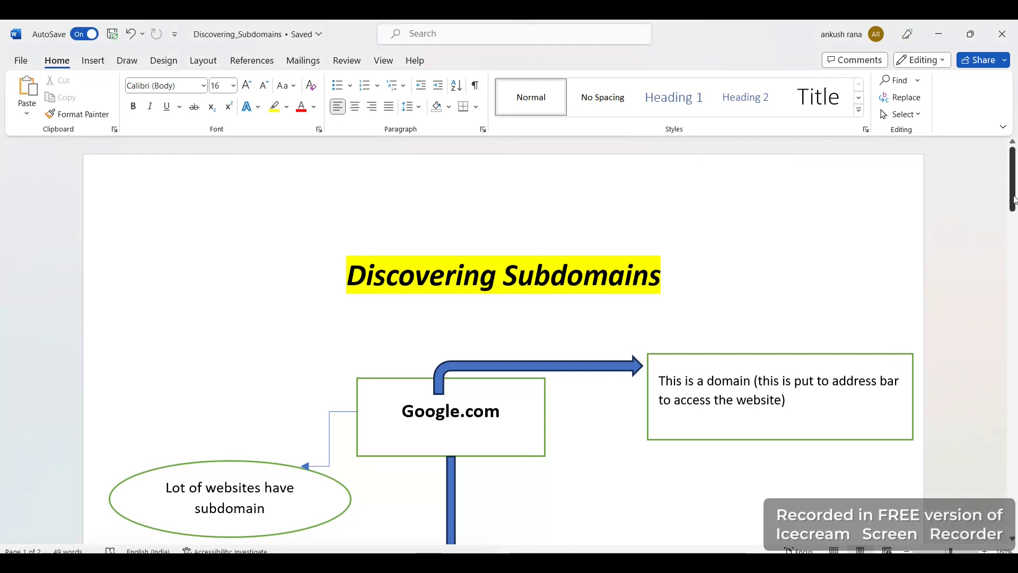
{"action": "left_click_drag", "start_coordinate": [1013, 201], "coordinate": [1015, 220]}
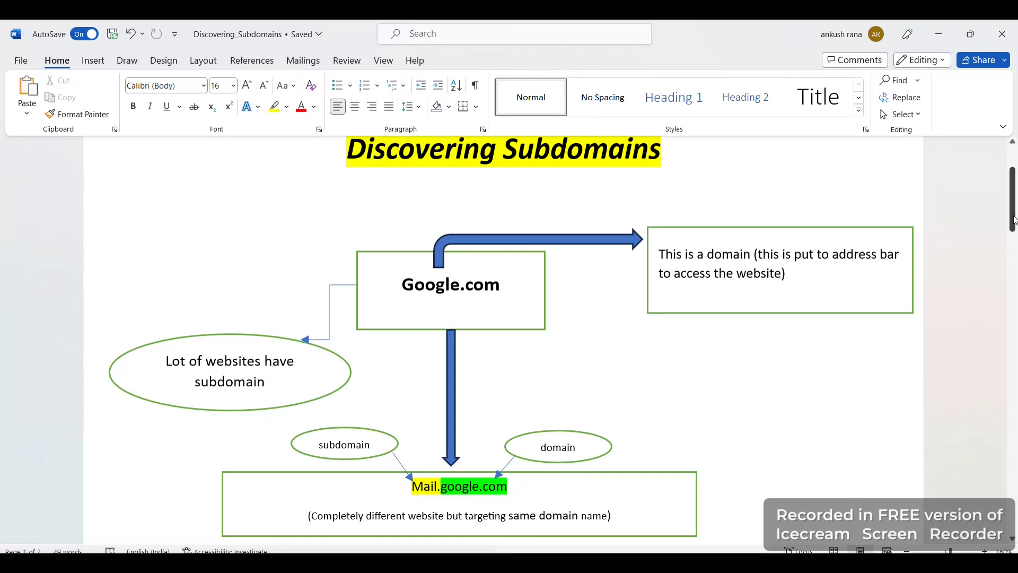
{"action": "scroll", "coordinate": [1015, 220], "scroll_direction": "down", "scroll_amount": 2}
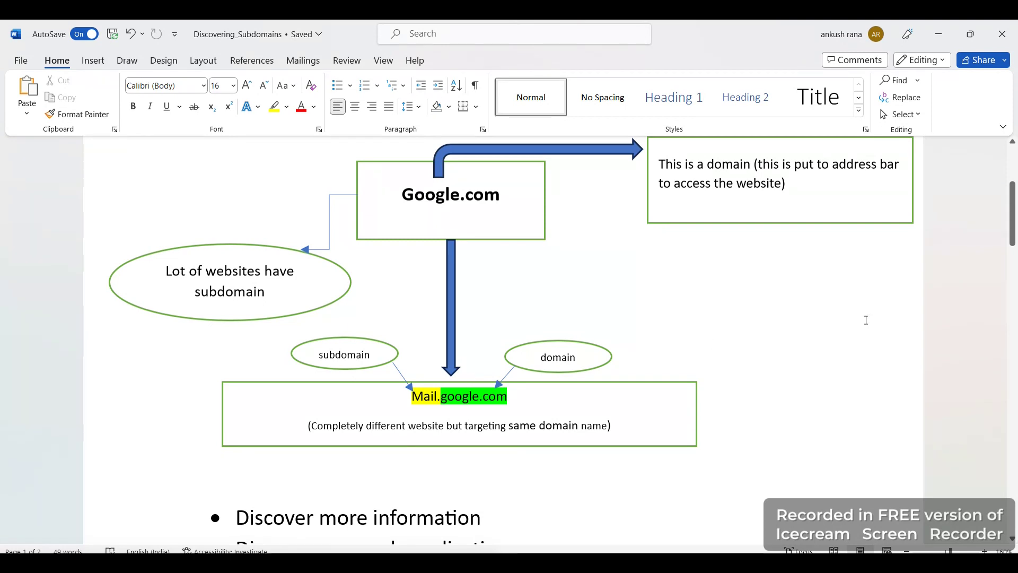
{"action": "left_click_drag", "start_coordinate": [1012, 229], "coordinate": [1012, 237]}
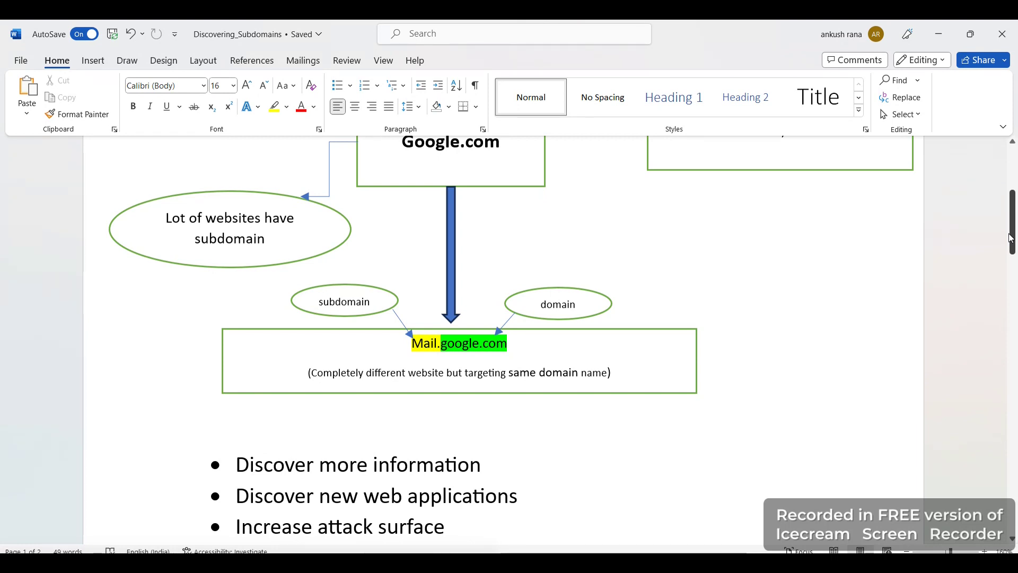
{"action": "left_click_drag", "start_coordinate": [1010, 237], "coordinate": [1010, 263]}
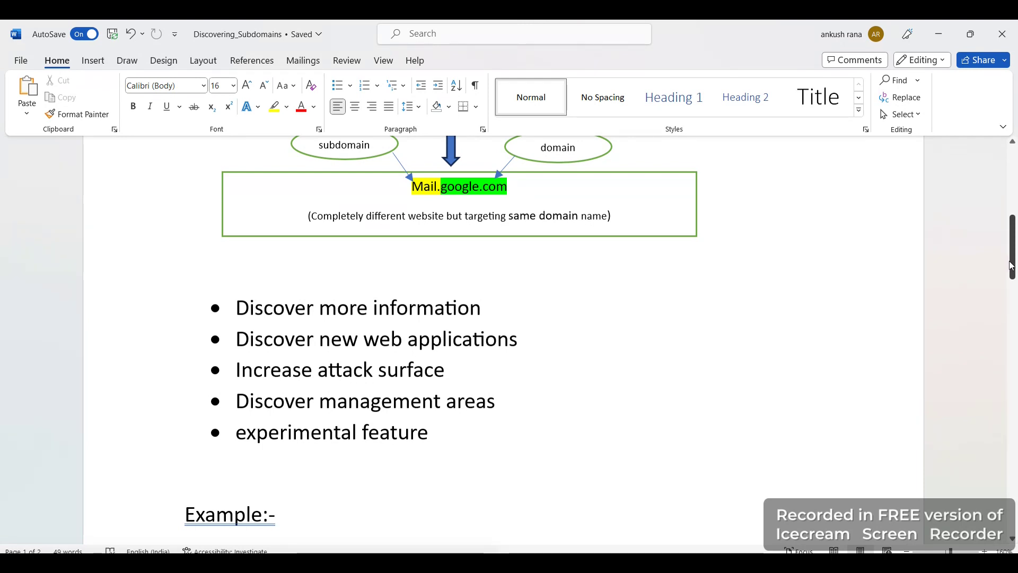
{"action": "left_click_drag", "start_coordinate": [1010, 266], "coordinate": [1004, 391]}
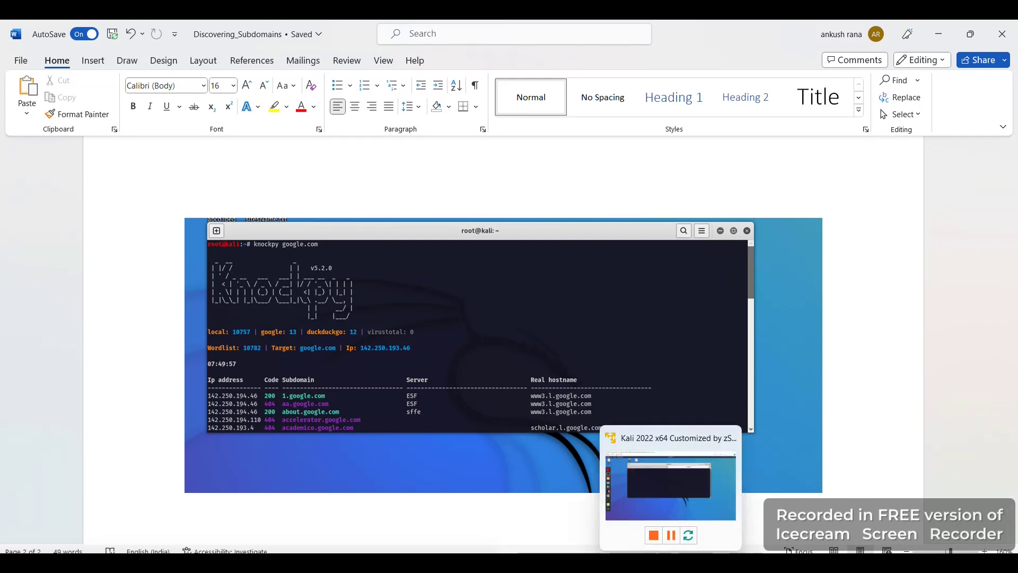
Step: Switch from the Word document to the Kali virtual machine
{"action": "left_click", "coordinate": [672, 486]}
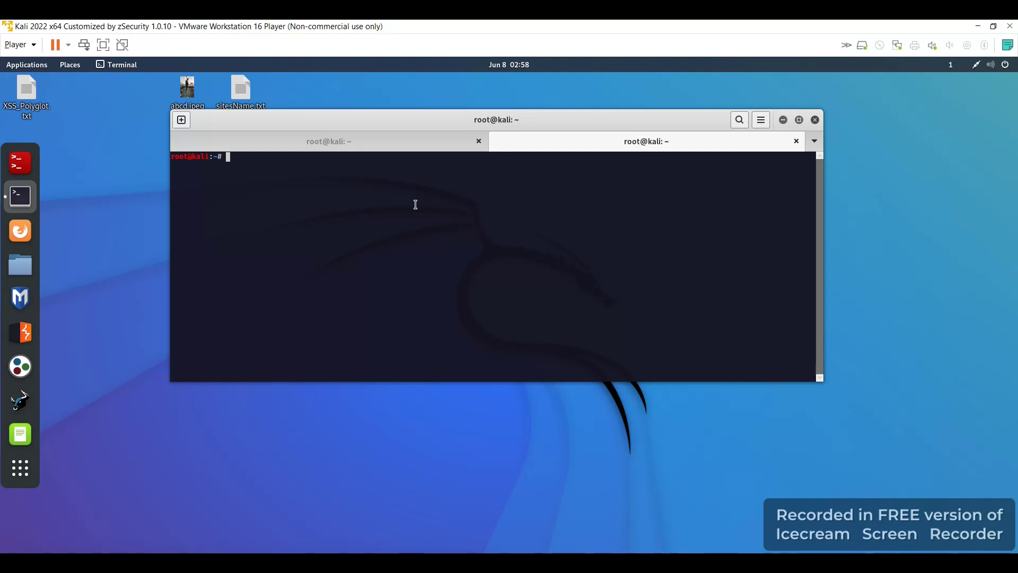
{"action": "type", "text": "kno"}
{"action": "type", "text": "ckpy"}
{"action": "type", "text": "go"}
{"action": "type", "text": "ole.co"}
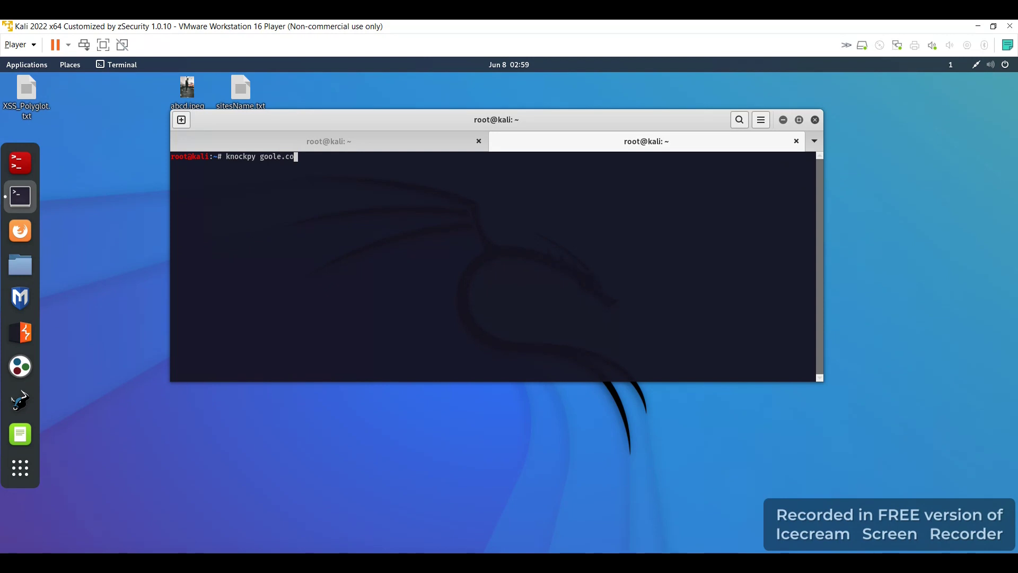
{"action": "type", "text": "m"}
Step: Correct the misspelt 'goole.com' to 'google.com' in the knockpy command
{"action": "key", "text": "Left"}
{"action": "key", "text": "Left"}
{"action": "key", "text": "Left"}
{"action": "key", "text": "Left"}
{"action": "key", "text": "Left"}
{"action": "key", "text": "Left"}
{"action": "key", "text": "Left"}
{"action": "type", "text": "g"}
{"action": "key", "text": "Right"}
{"action": "key", "text": "Right"}
{"action": "key", "text": "Right"}
{"action": "key", "text": "Right"}
{"action": "key", "text": "Right"}
{"action": "key", "text": "Right"}
{"action": "key", "text": "Right"}
{"action": "key", "text": "BackSpace"}
{"action": "key", "text": "BackSpace"}
{"action": "key", "text": "BackSpace"}
{"action": "key", "text": "BackSpace"}
{"action": "key", "text": "BackSpace"}
{"action": "key", "text": "BackSpace"}
{"action": "key", "text": "BackSpace"}
{"action": "key", "text": "BackSpace"}
{"action": "key", "text": "BackSpace"}
{"action": "type", "text": "oogle.com"}
Step: Run knockpy on google.com, enlarge the terminal, and stop the scan near 4.7%
{"action": "key", "text": "Return"}
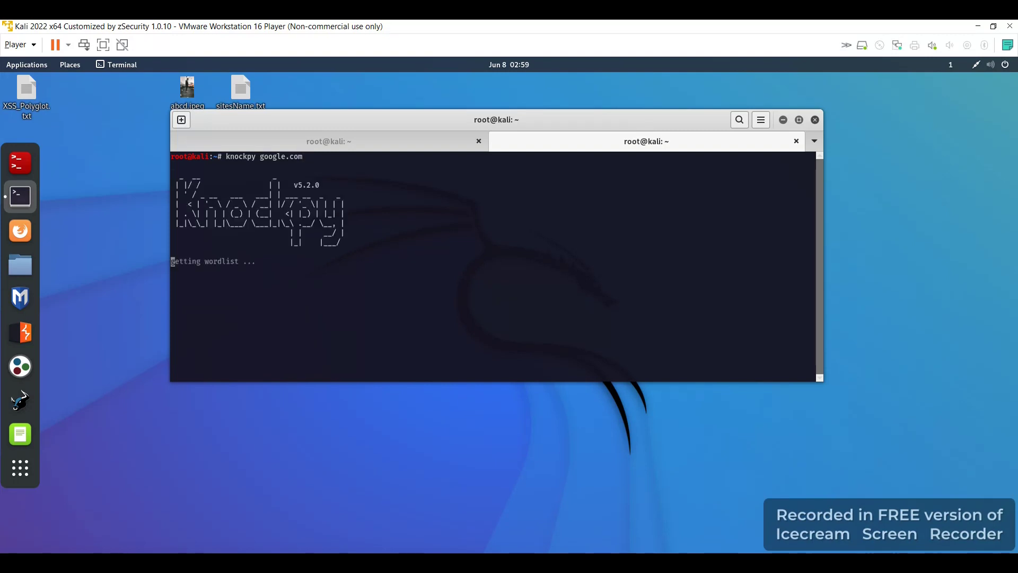
{"action": "left_click_drag", "start_coordinate": [575, 120], "coordinate": [542, 103]}
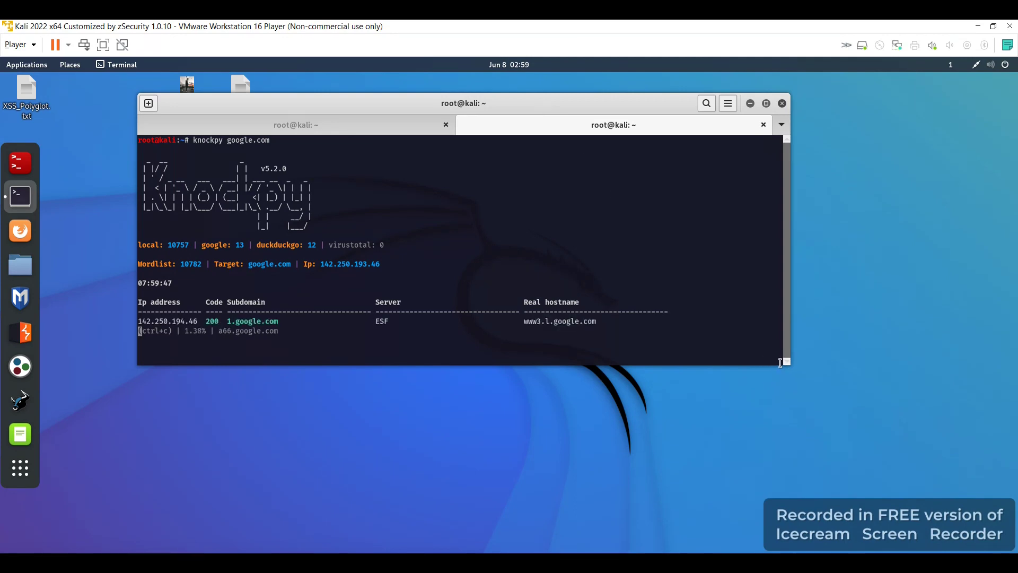
{"action": "mouse_move", "coordinate": [772, 361]}
{"action": "left_mouse_down"}
{"action": "mouse_move", "coordinate": [871, 481]}
{"action": "mouse_move", "coordinate": [942, 490]}
{"action": "left_mouse_up"}
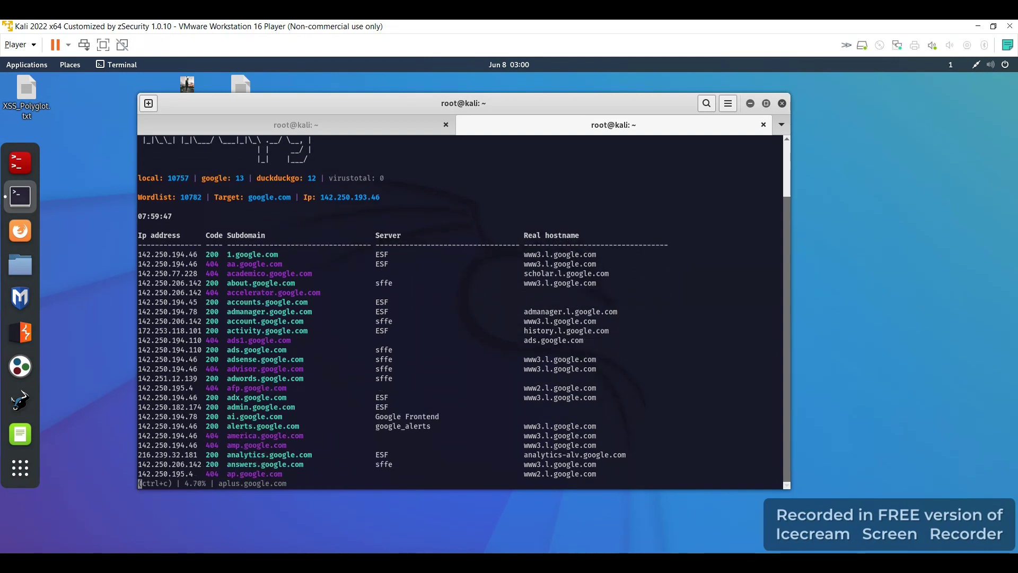
{"action": "key", "text": "ctrl+c"}
{"action": "key", "text": "ctrl+c"}
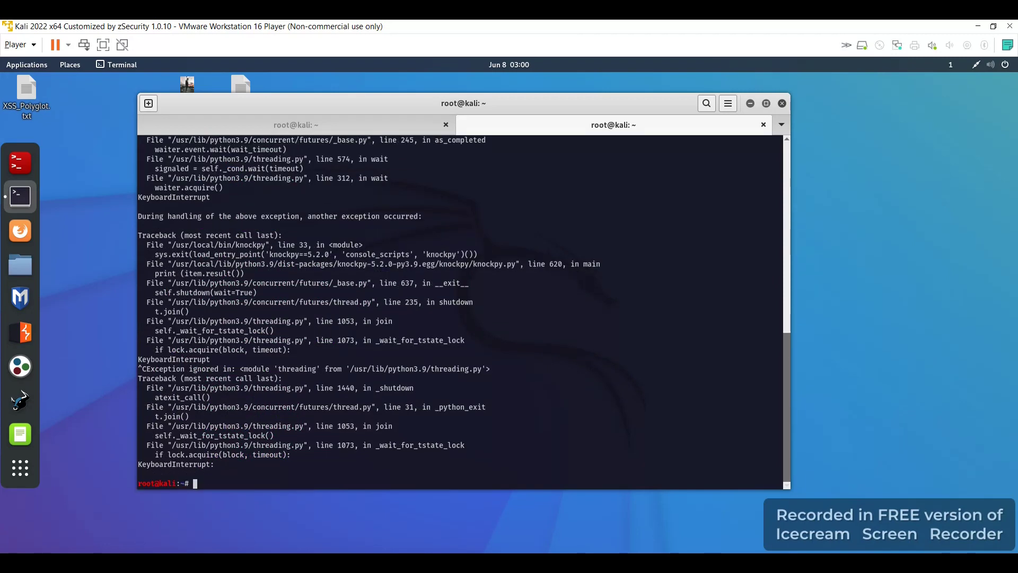
{"action": "mouse_move", "coordinate": [787, 389]}
{"action": "left_mouse_down"}
{"action": "mouse_move", "coordinate": [778, 263]}
{"action": "mouse_move", "coordinate": [643, 255]}
{"action": "left_mouse_up"}
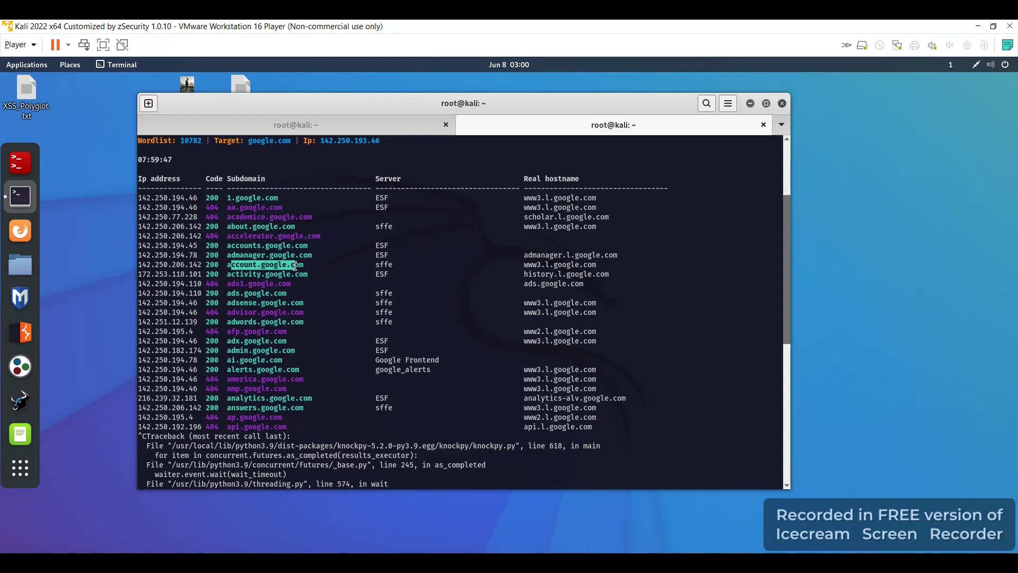
Step: Highlight account.google.com, the code-200 subdomain, in the knockpy results
{"action": "mouse_move", "coordinate": [236, 266]}
{"action": "left_mouse_down"}
{"action": "mouse_move", "coordinate": [306, 265]}
{"action": "mouse_move", "coordinate": [230, 264]}
{"action": "left_mouse_up"}
{"action": "left_click", "coordinate": [309, 265]}
{"action": "right_click", "coordinate": [237, 267]}
Step: Load account.google.com in Chrome, showing the Google Account page, then minimise Chrome
{"action": "left_click", "coordinate": [258, 275]}
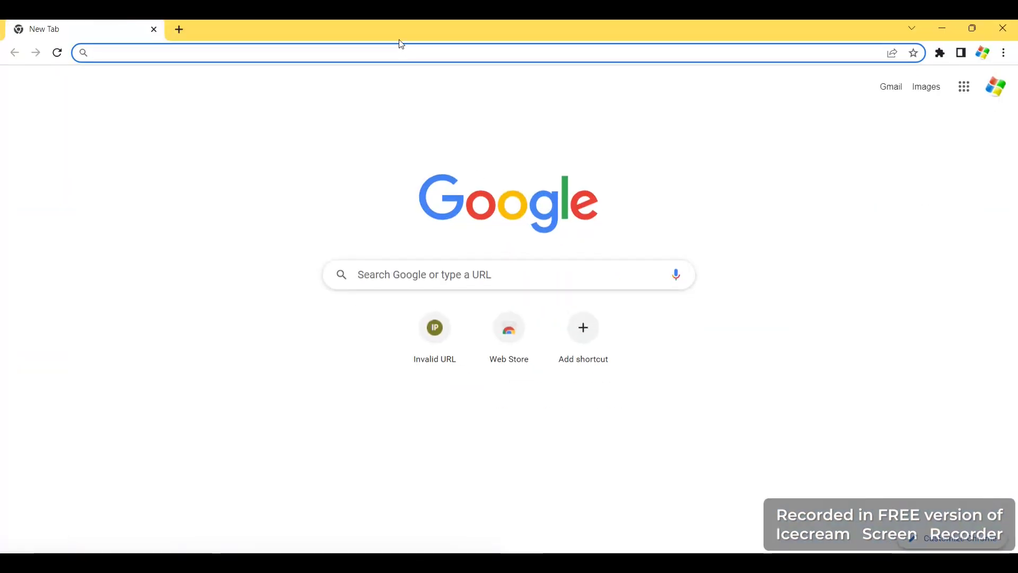
{"action": "left_click", "coordinate": [401, 50]}
{"action": "key", "text": "ctrl+v"}
{"action": "key", "text": "Return"}
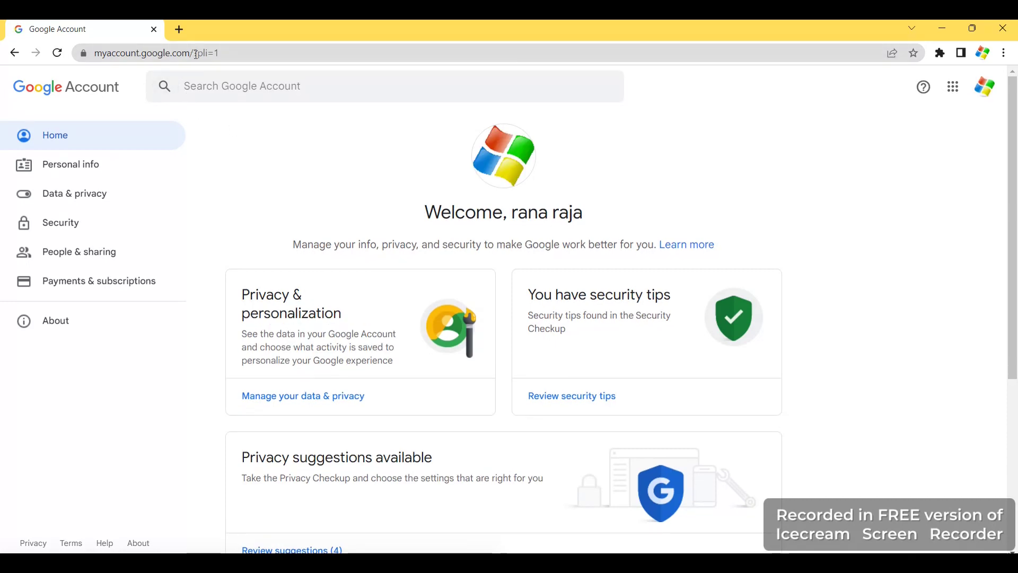
{"action": "left_click", "coordinate": [939, 30]}
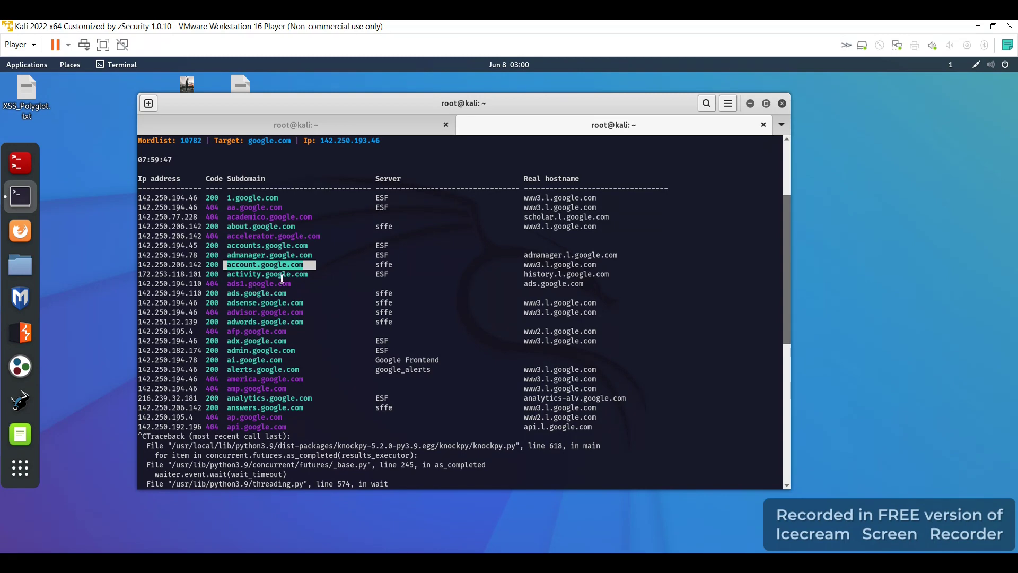
{"action": "left_click_drag", "start_coordinate": [790, 241], "coordinate": [795, 156]}
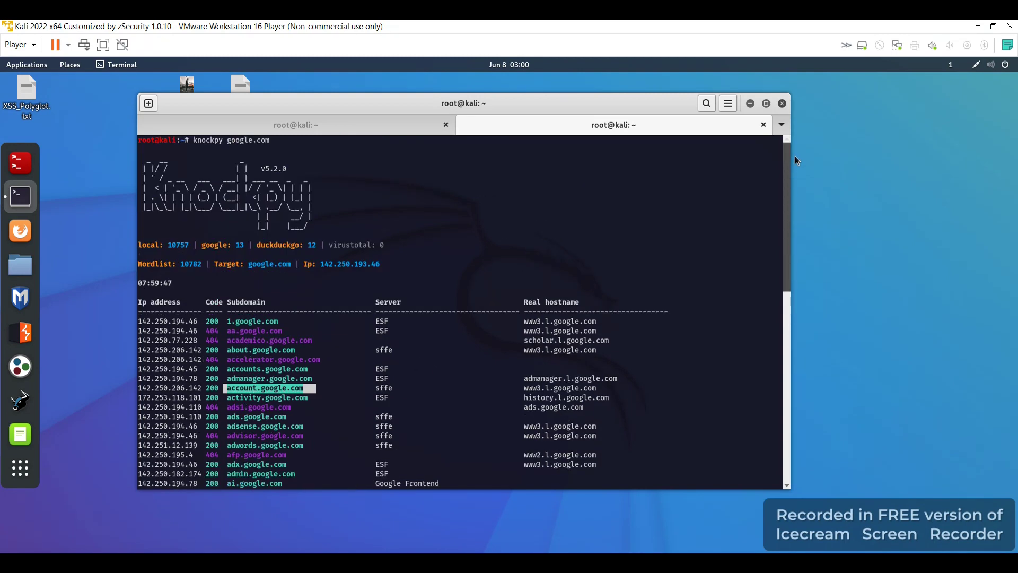
Step: Clear the account.google.com highlight in the terminal output
{"action": "triple_click", "coordinate": [204, 146]}
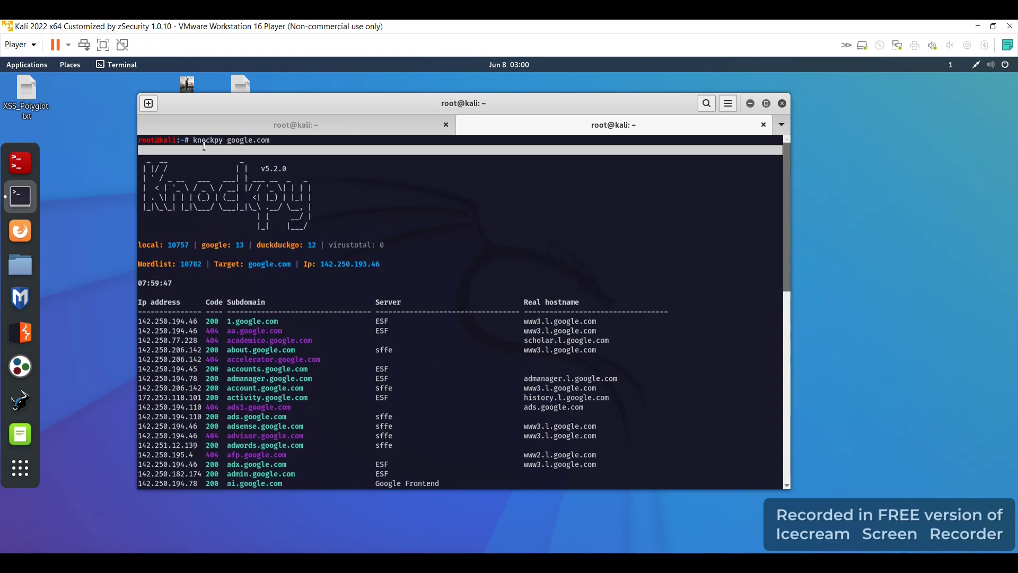